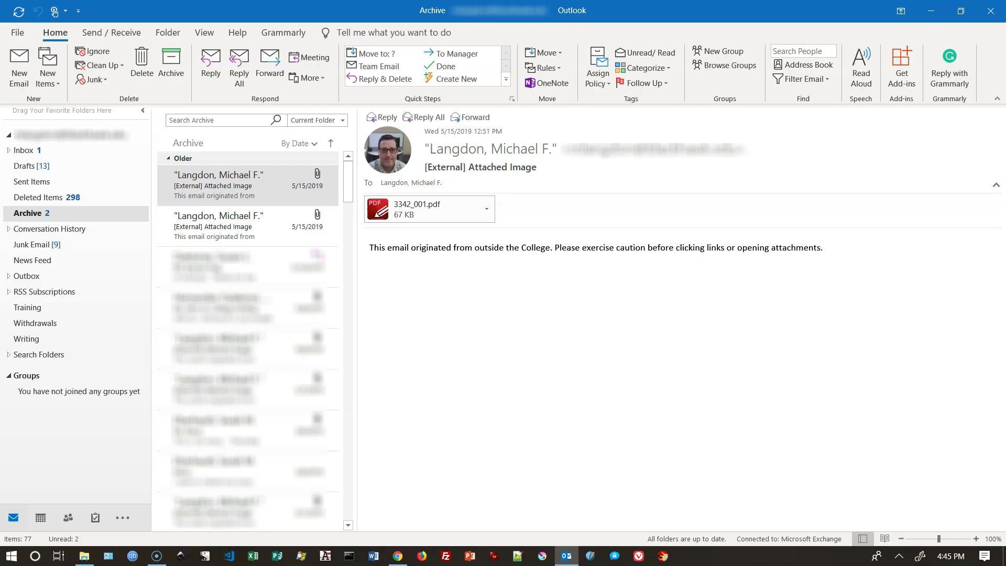
# Write a new email with a 'Dear Student' FAQ intro and item '1. Please see Blackboard for grades.'
pyautogui.click(549, 403)
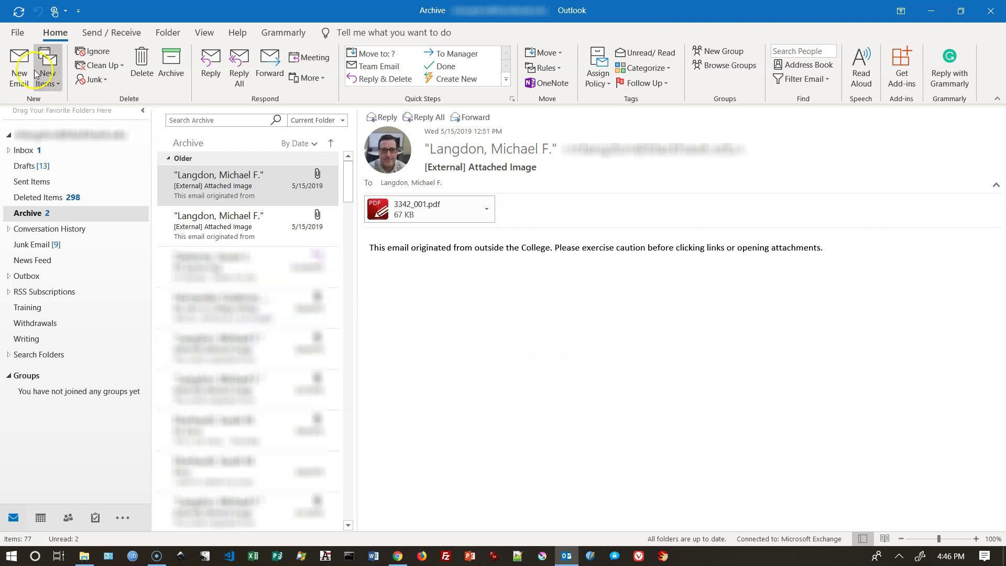
pyautogui.click(19, 68)
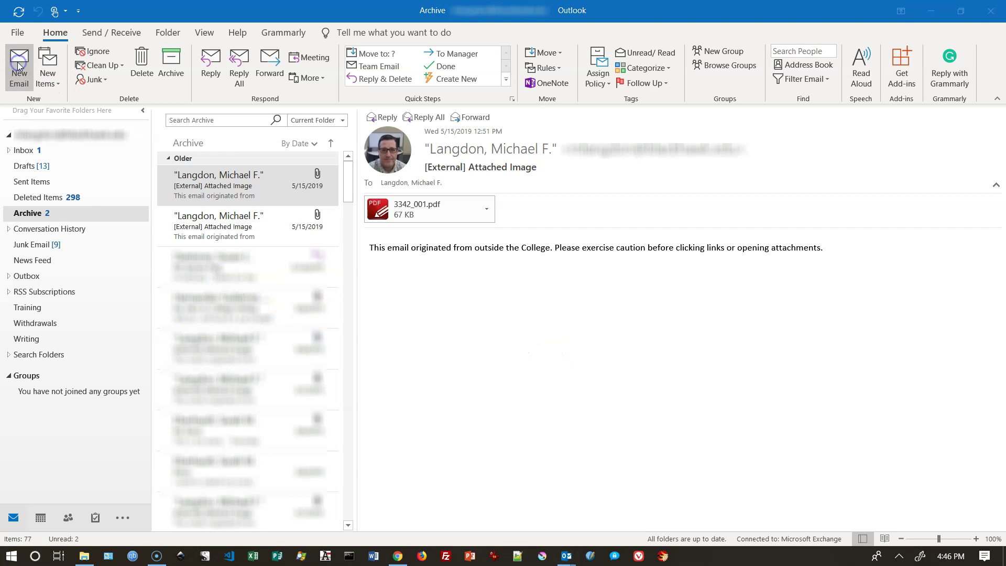
pyautogui.click(284, 215)
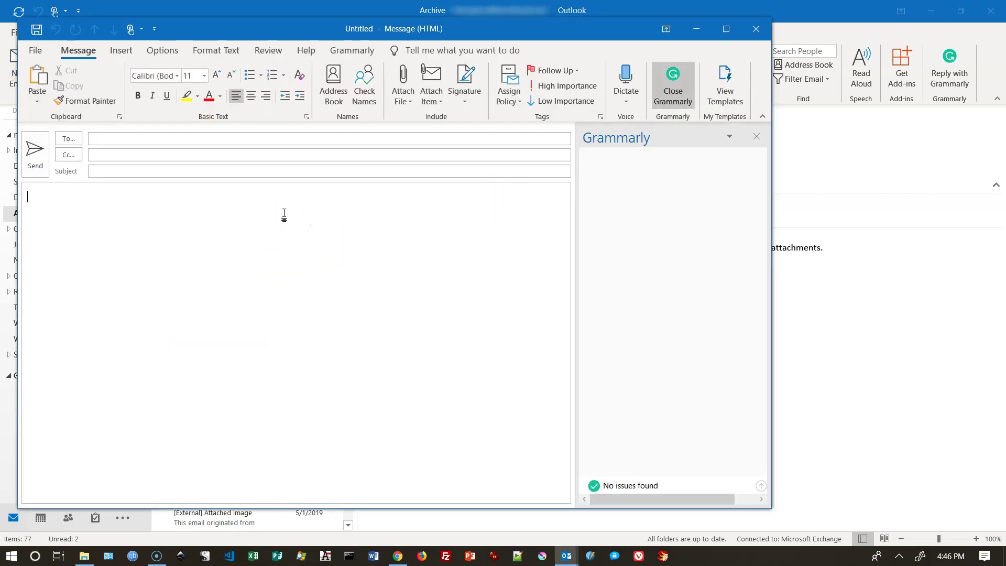
pyautogui.write('Dear Student,  ')
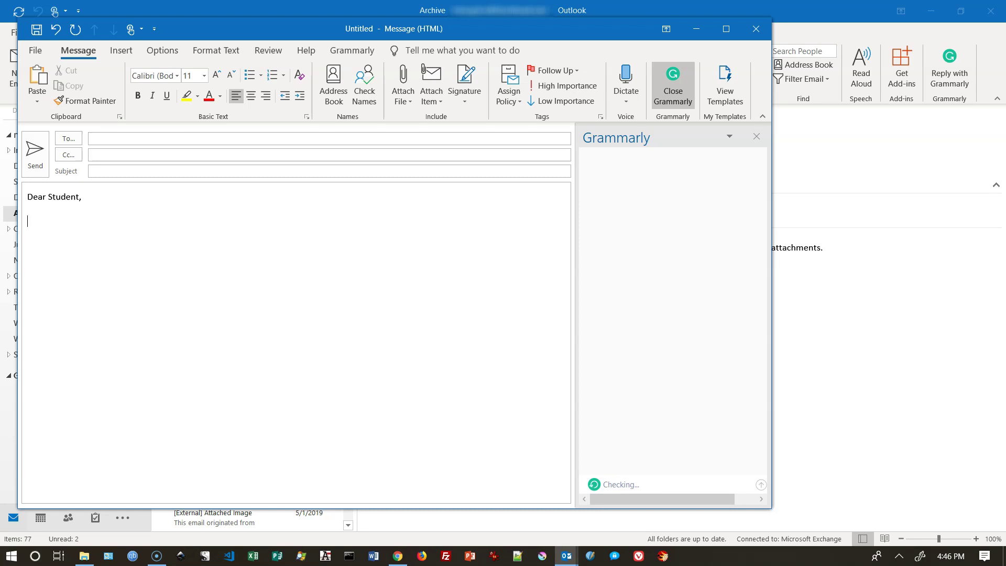
pyautogui.write('Here are some Frequently Asked QUe')
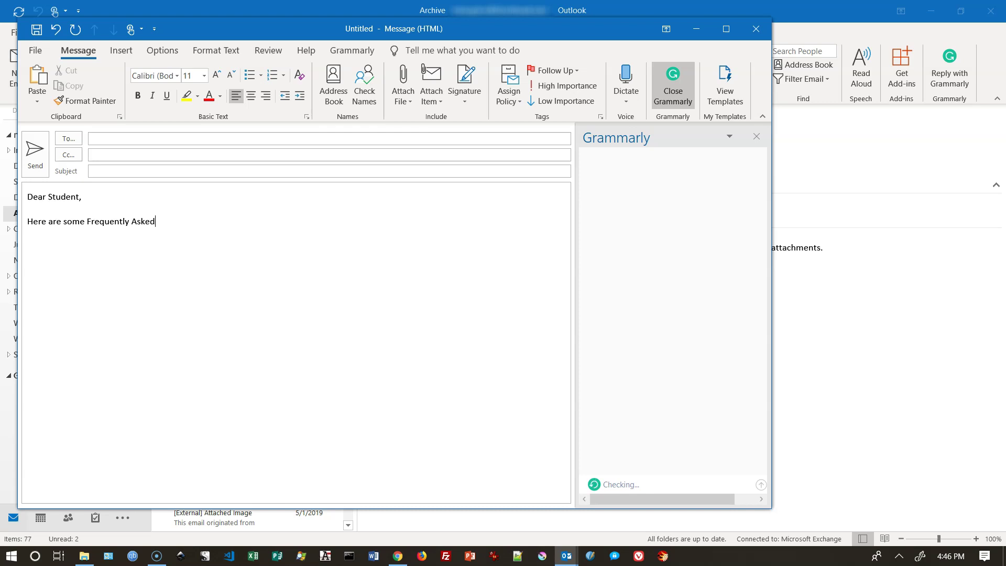
pyautogui.press('BackSpace')
pyautogui.press('BackSpace')
pyautogui.write('uestions that you may have and here are ')
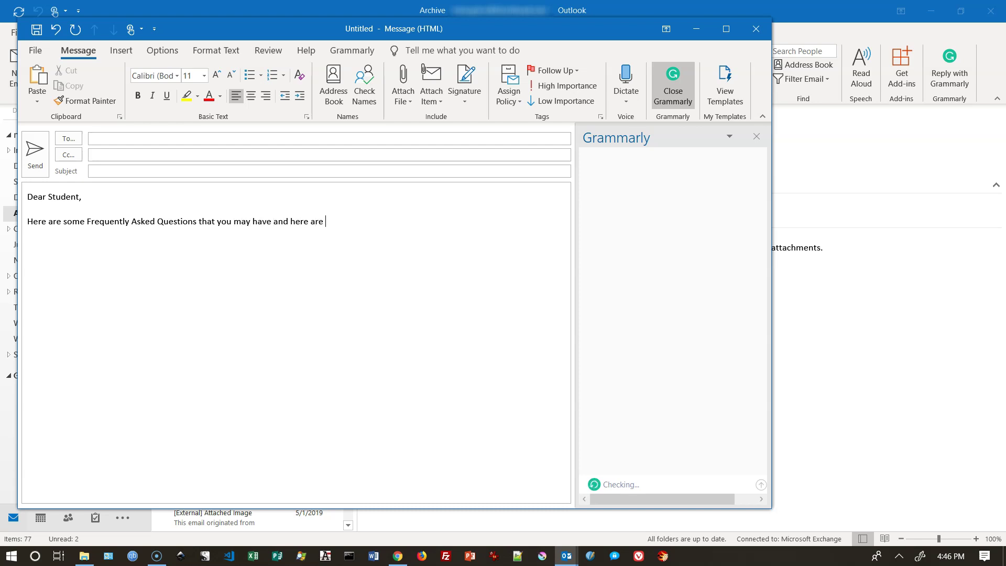
pyautogui.write('the answers. 1. Pleasee B')
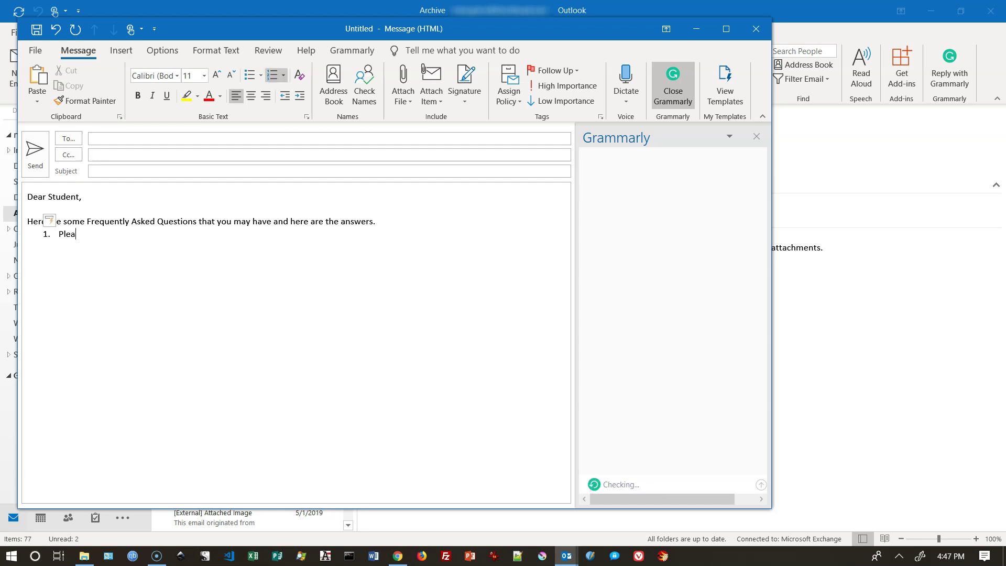
pyautogui.press('BackSpace')
pyautogui.press('BackSpace')
pyautogui.press('BackSpace')
pyautogui.write('see Blackboard of')
pyautogui.write(' r')
pyautogui.press('BackSpace')
pyautogui.press('BackSpace')
pyautogui.press('BackSpace')
pyautogui.press('BackSpace')
pyautogui.write('for grades.')
pyautogui.press('Return')
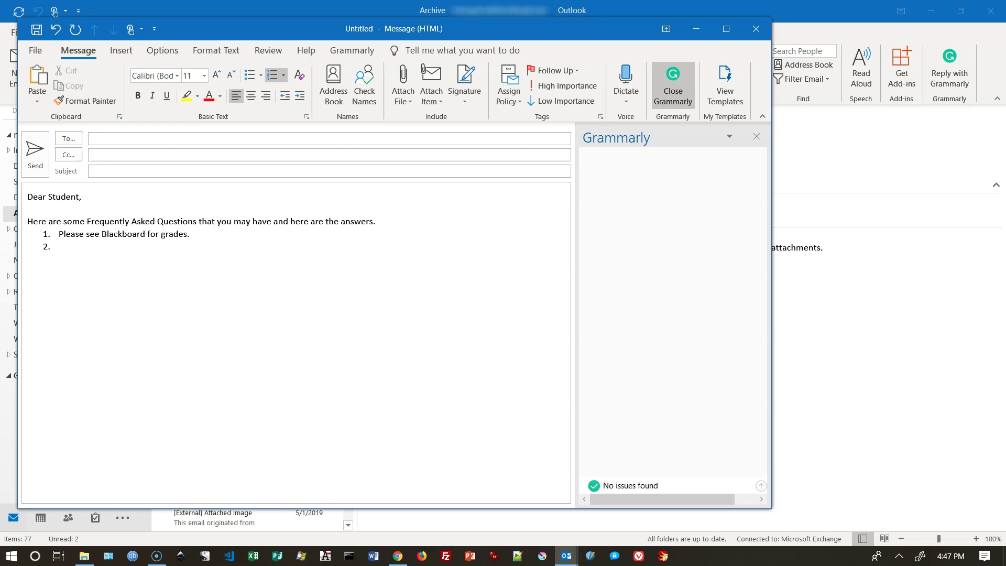
# Save the message as an Outlook Template (*.oft) named 'student'
pyautogui.click(41, 58)
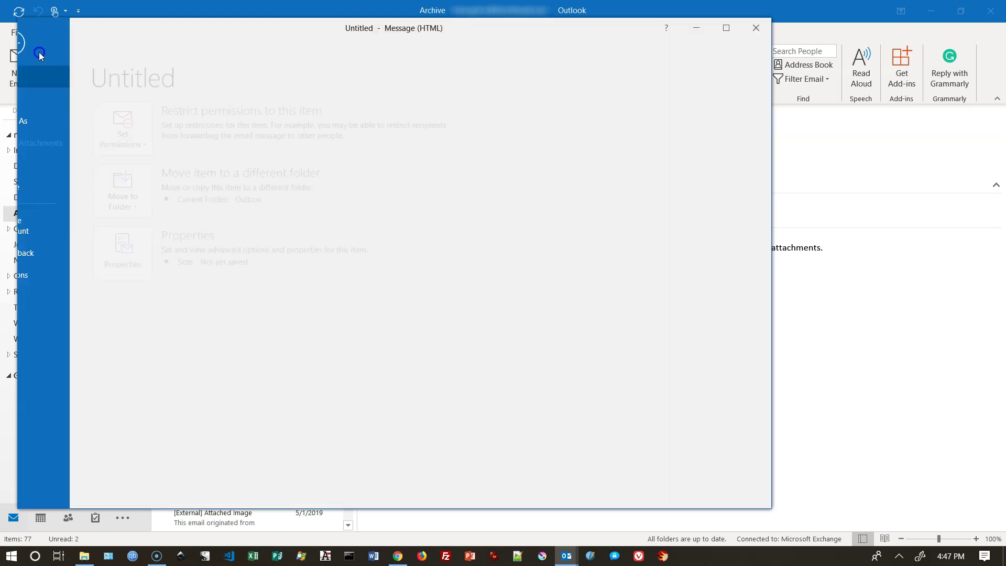
pyautogui.click(45, 124)
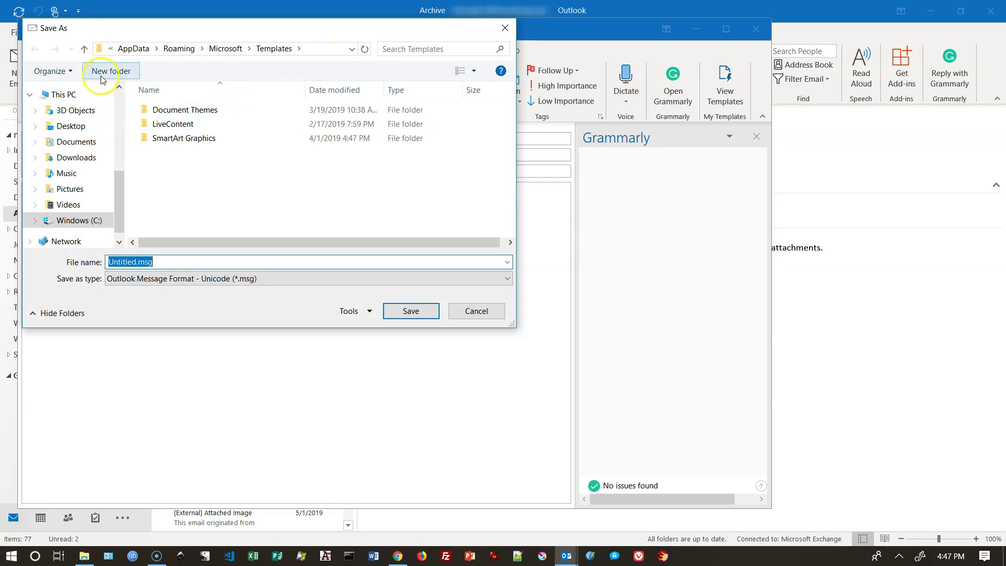
pyautogui.click(87, 146)
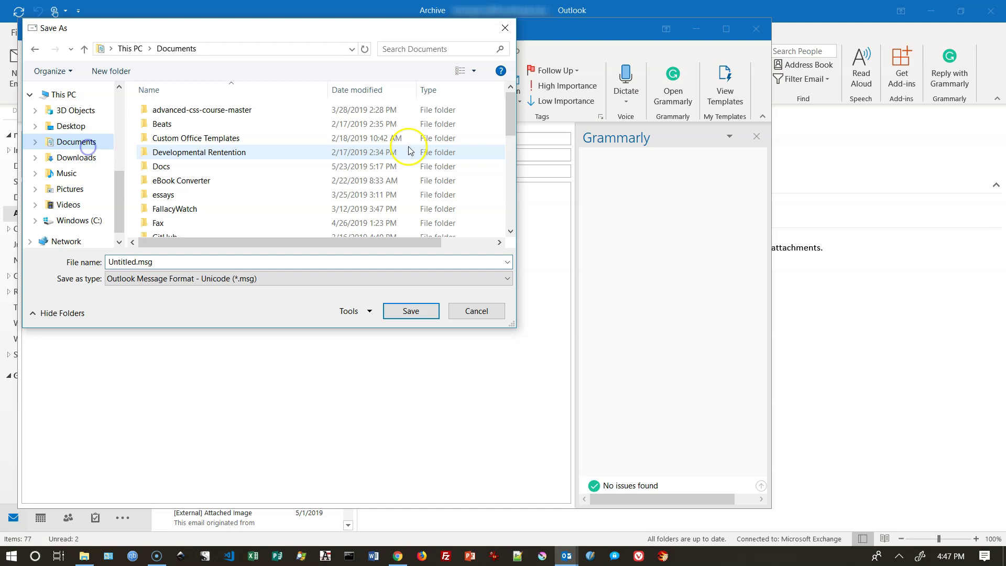
pyautogui.doubleClick(139, 262)
pyautogui.click(135, 262)
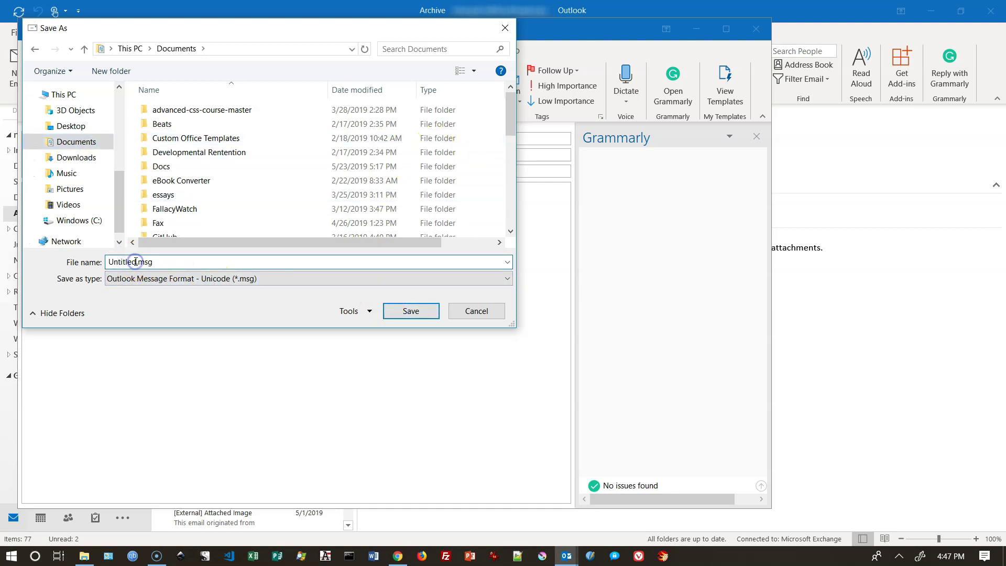
pyautogui.moveTo(135, 261); pyautogui.dragTo(18, 260)
pyautogui.write('student')
pyautogui.click(335, 279)
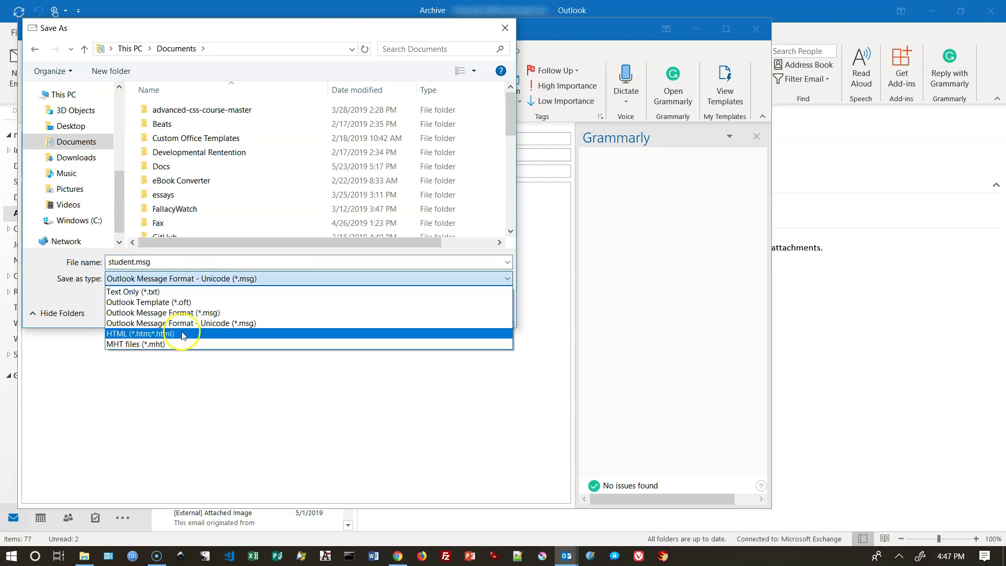
pyautogui.click(176, 301)
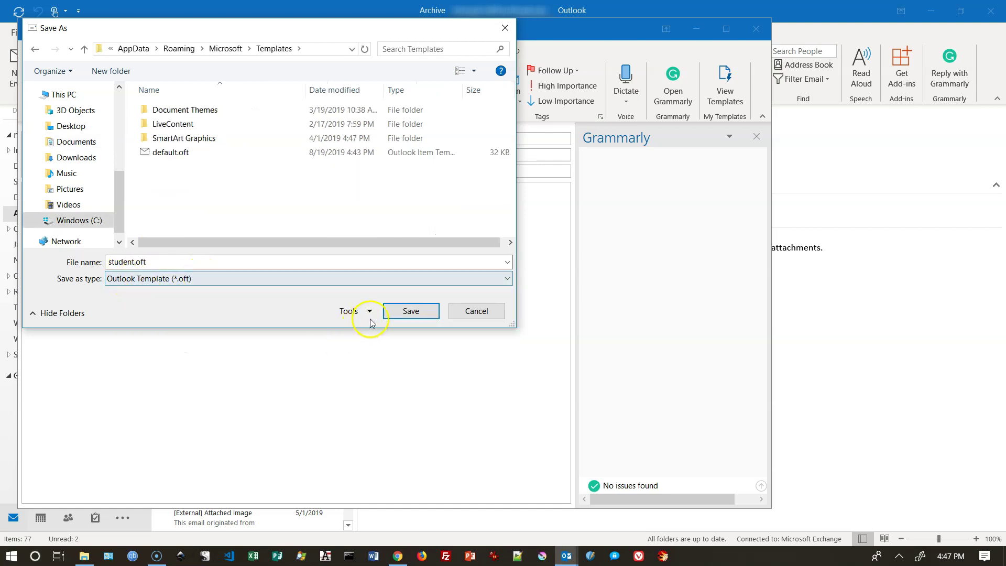
pyautogui.click(404, 310)
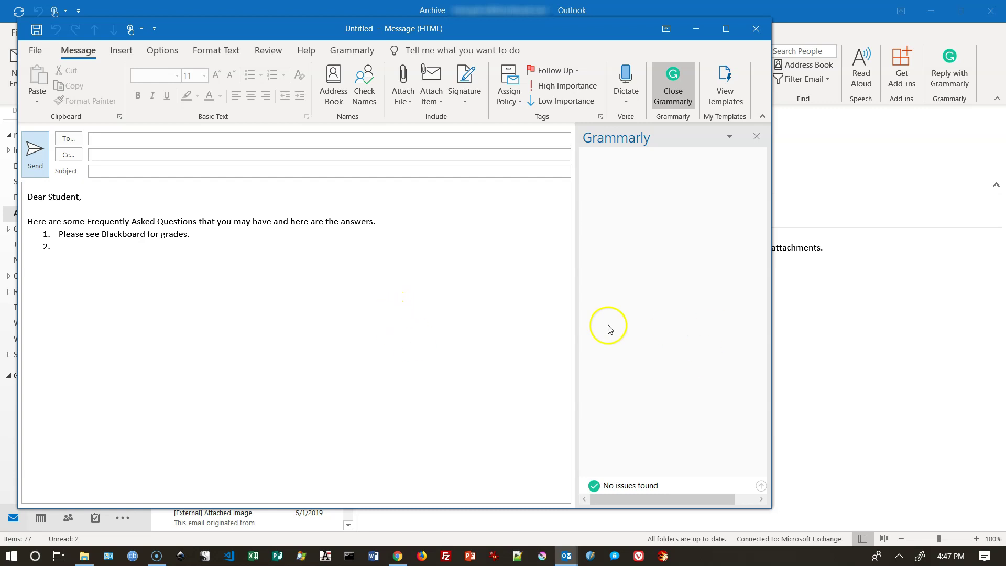
# Close the draft message window, choosing not to save changes
pyautogui.click(760, 28)
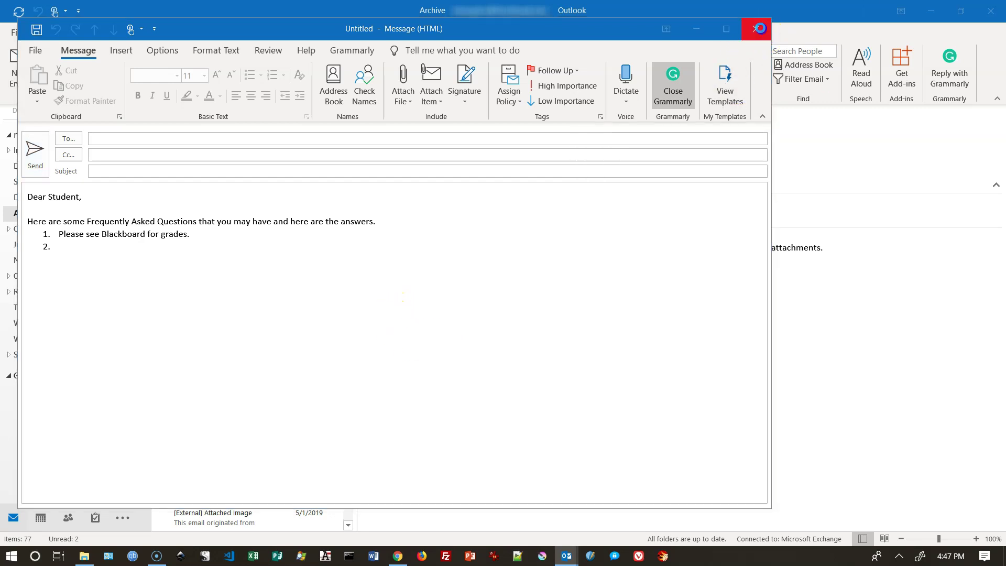
pyautogui.click(507, 313)
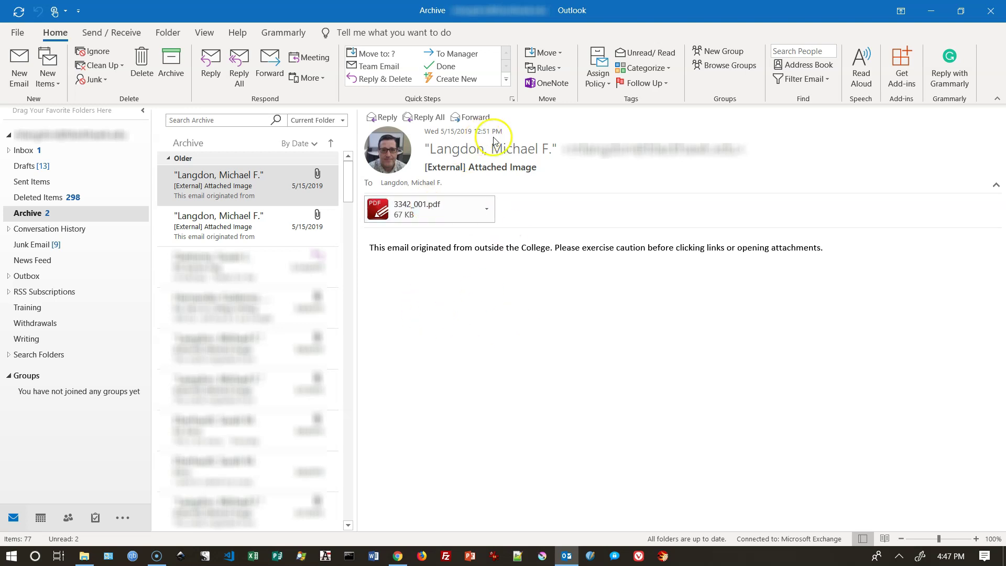
# Start a new rule and tick the condition 'with specific words in the sender's address'
pyautogui.click(558, 69)
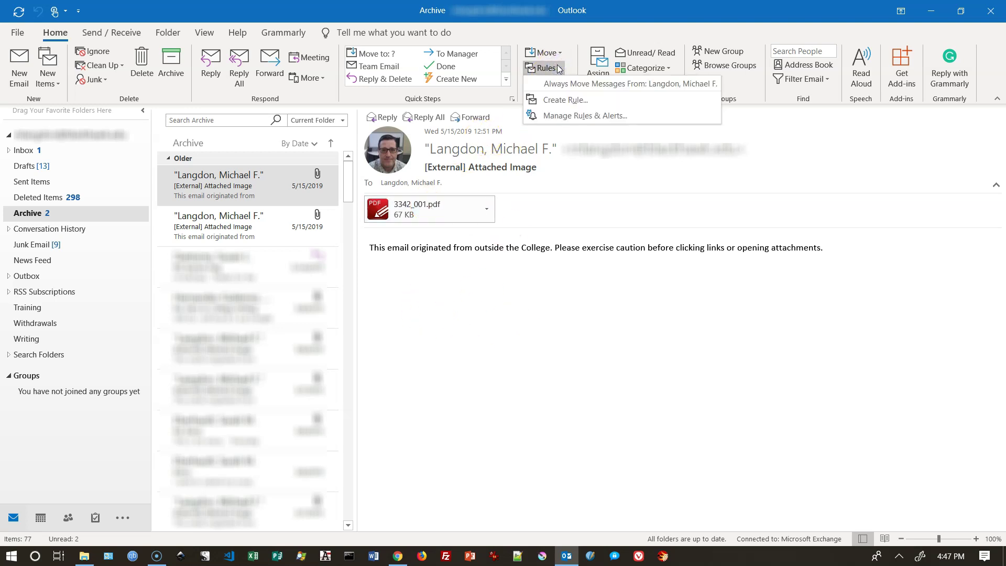
pyautogui.click(559, 100)
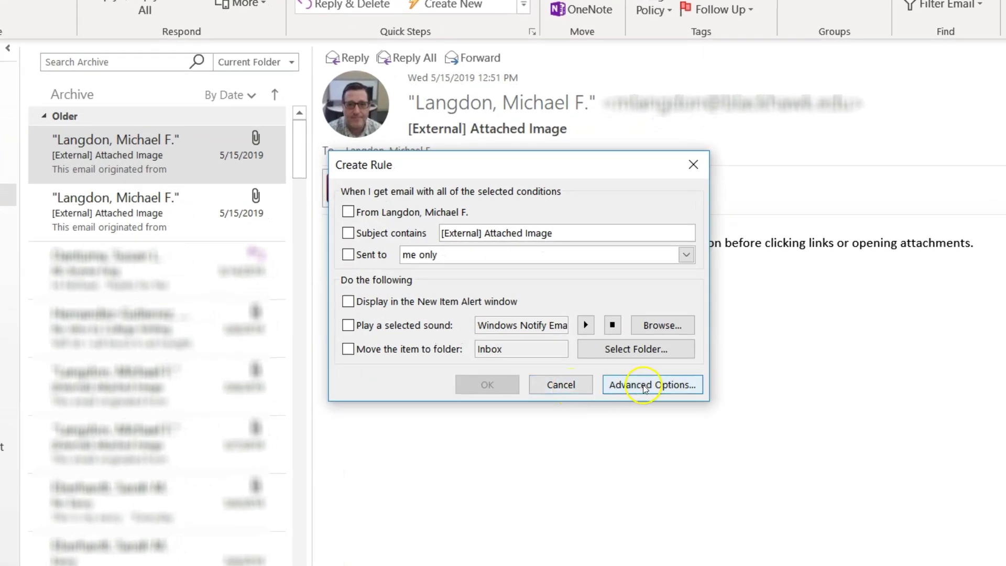
pyautogui.click(644, 387)
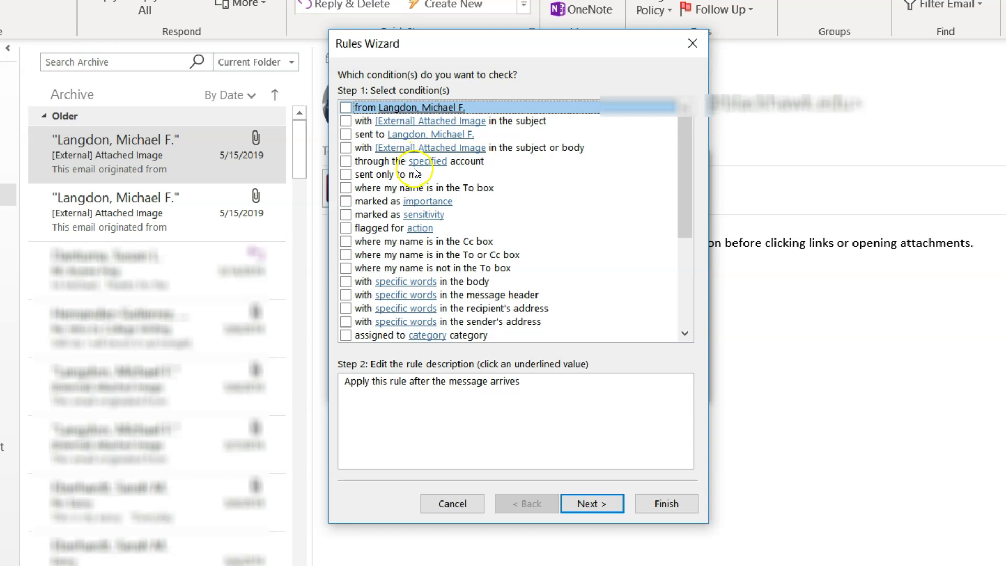
pyautogui.scroll(-1, 508, 253)
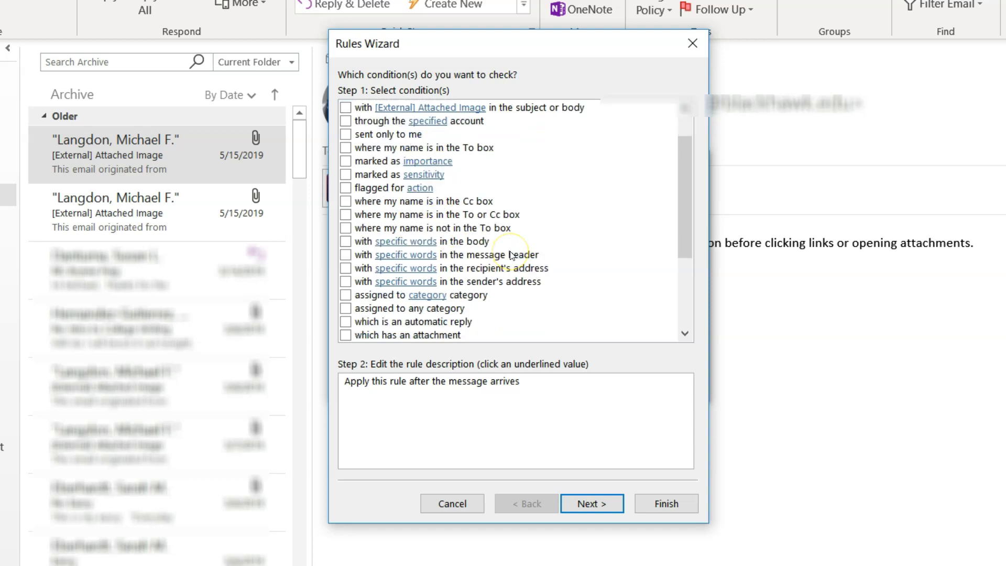
pyautogui.scroll(-1, 510, 255)
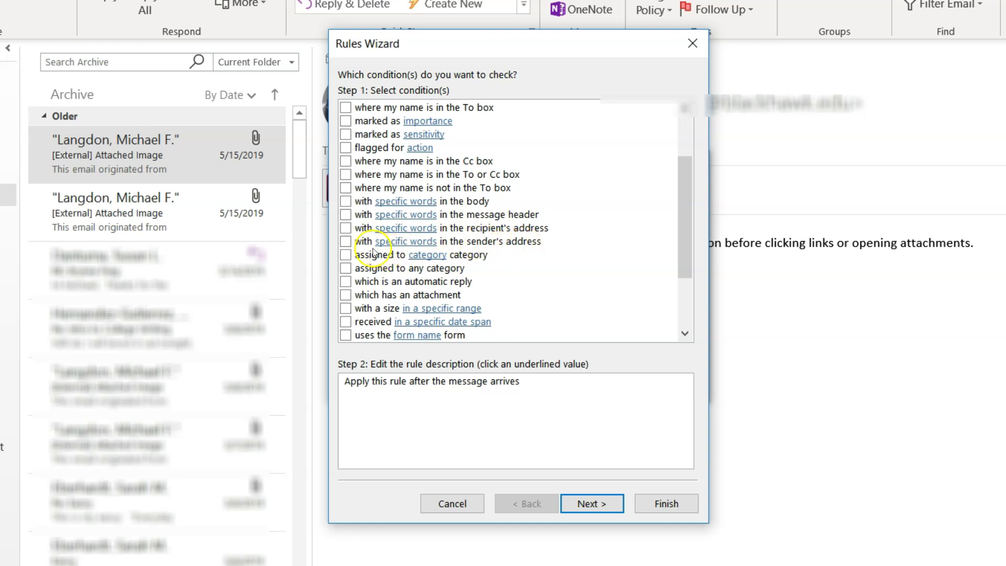
pyautogui.click(345, 241)
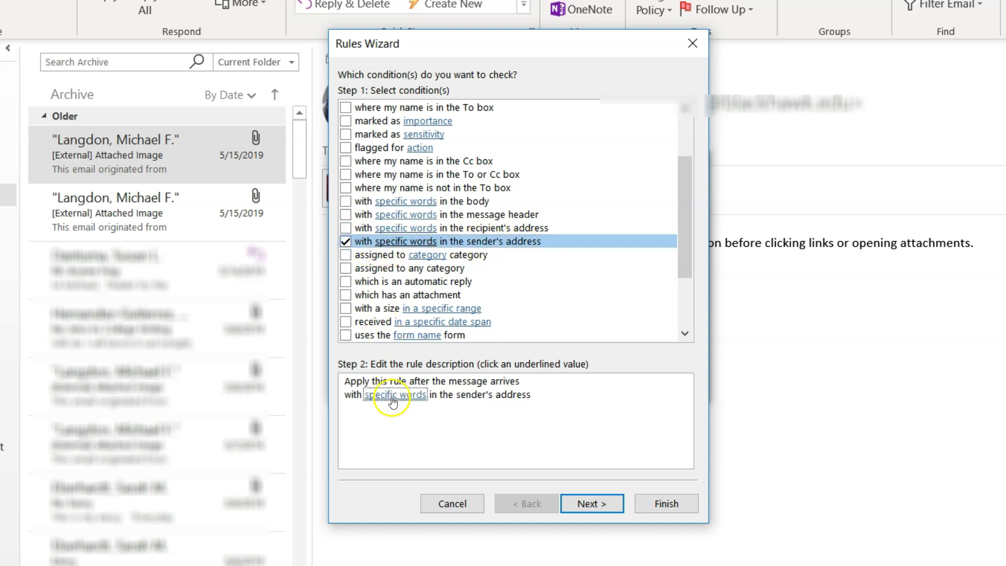
# Add 'students' as the word to match in the sender's address
pyautogui.click(393, 398)
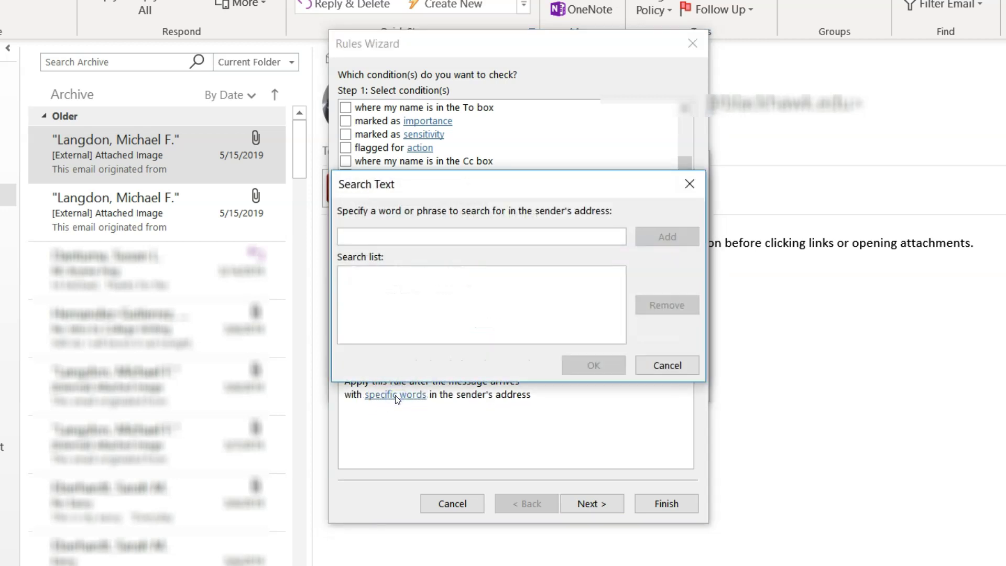
pyautogui.write('students')
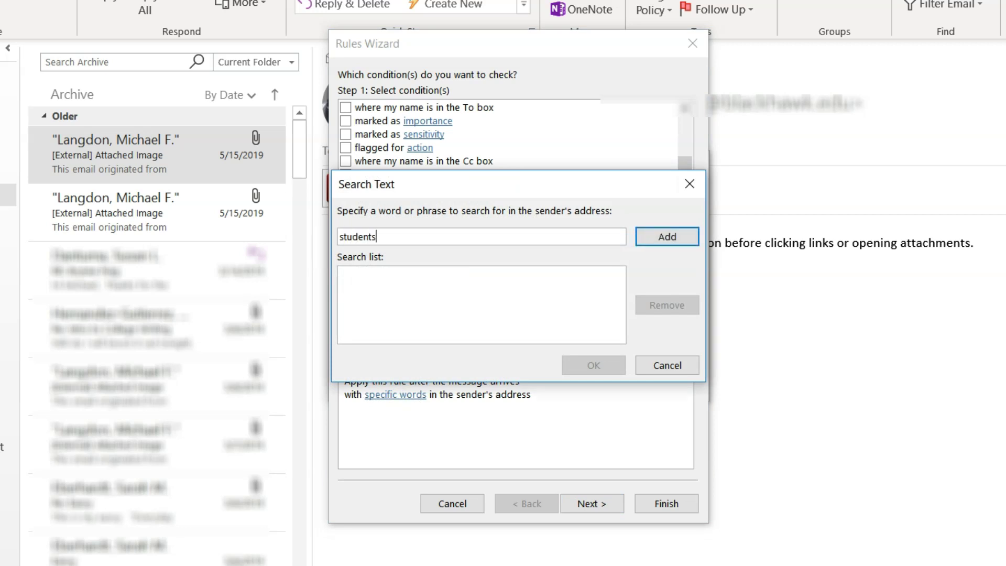
pyautogui.click(676, 237)
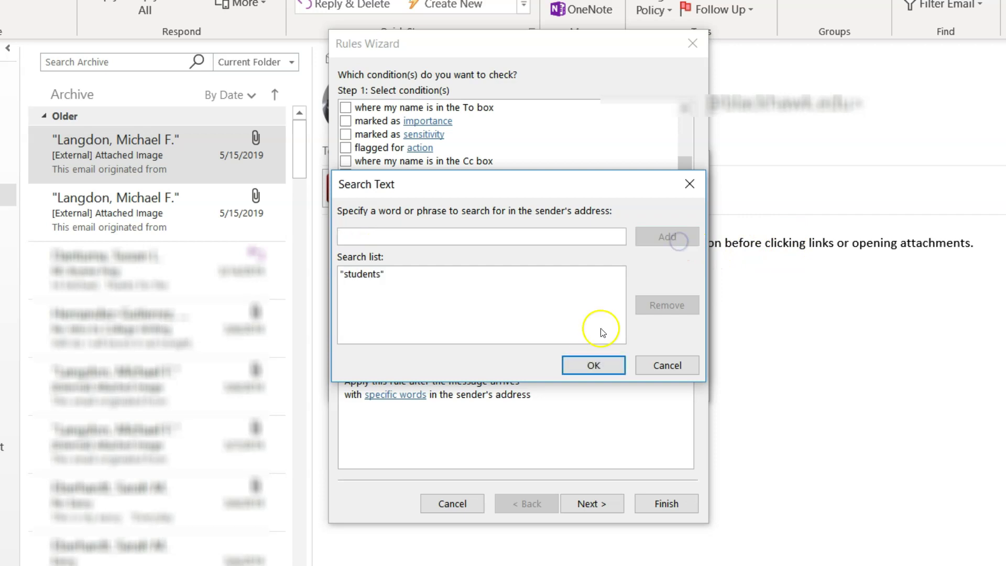
pyautogui.click(591, 363)
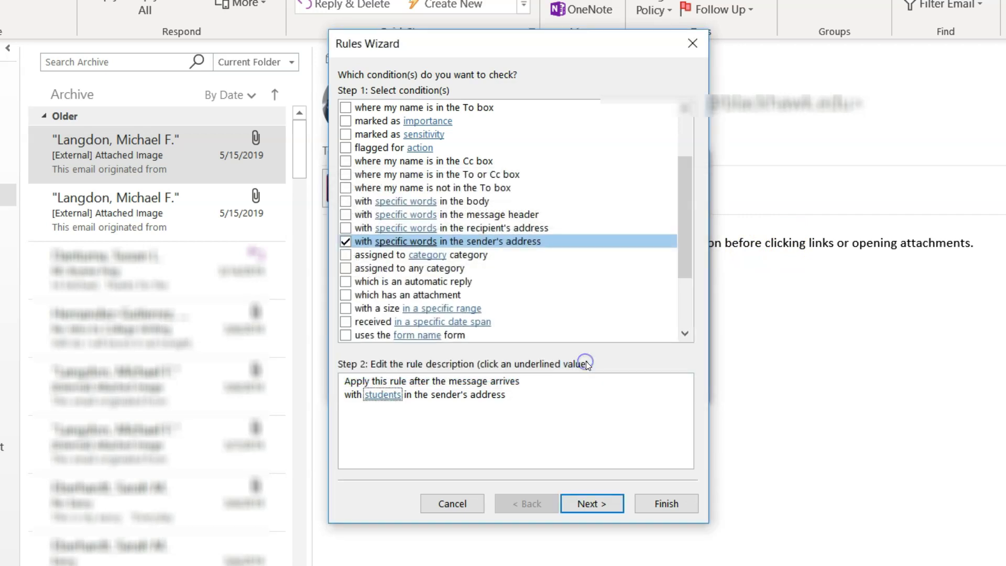
# Move to the actions page and tick 'reply using a specific template'
pyautogui.click(600, 508)
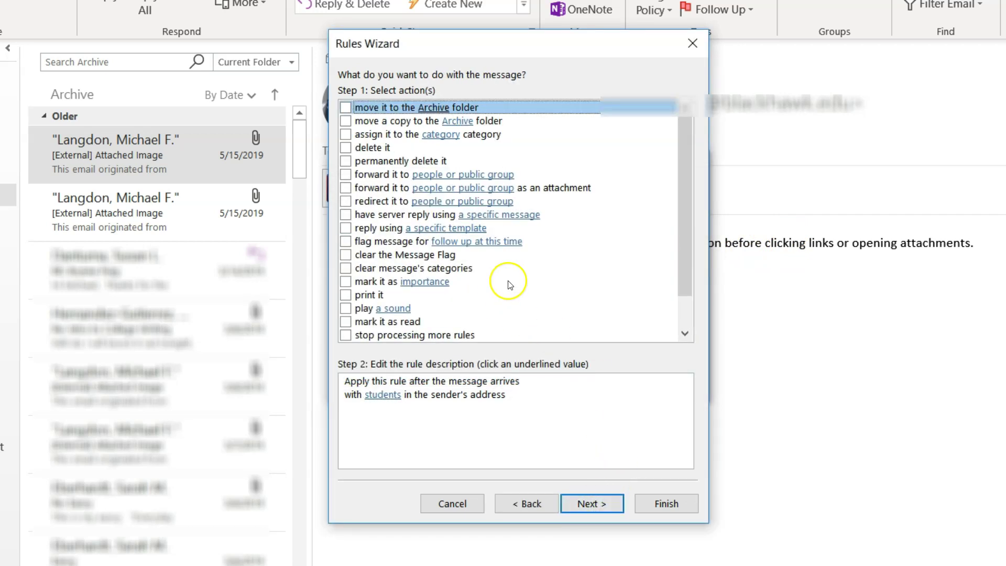
pyautogui.scroll(-1, 522, 264)
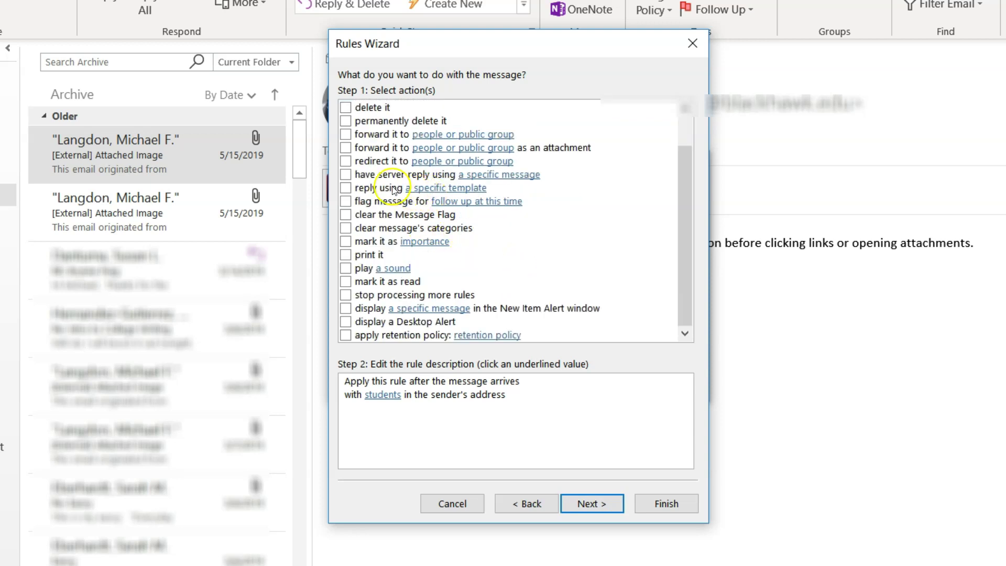
pyautogui.click(346, 188)
# Set the template picker's Look In to User Templates in File System and select student
pyautogui.click(448, 410)
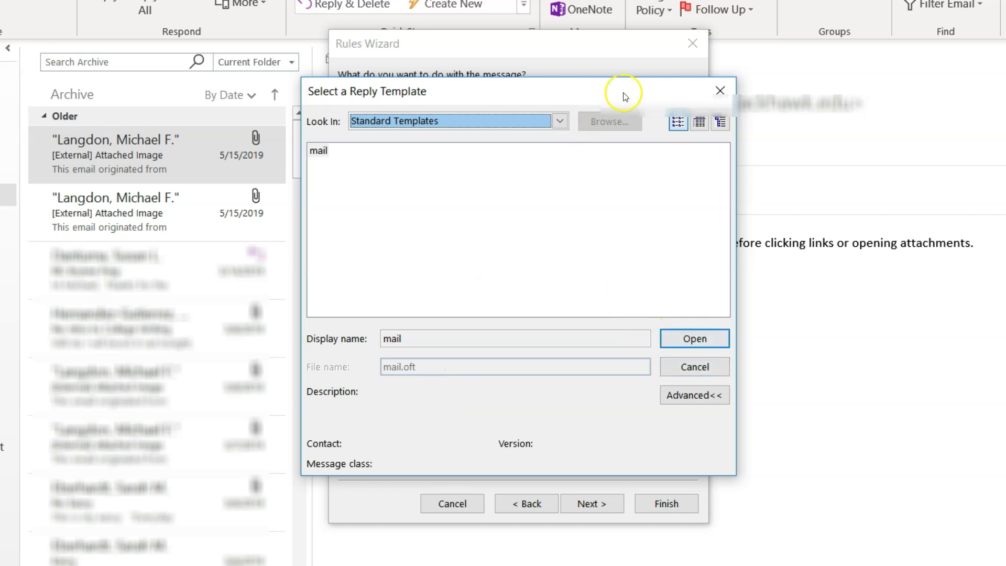
pyautogui.click(675, 398)
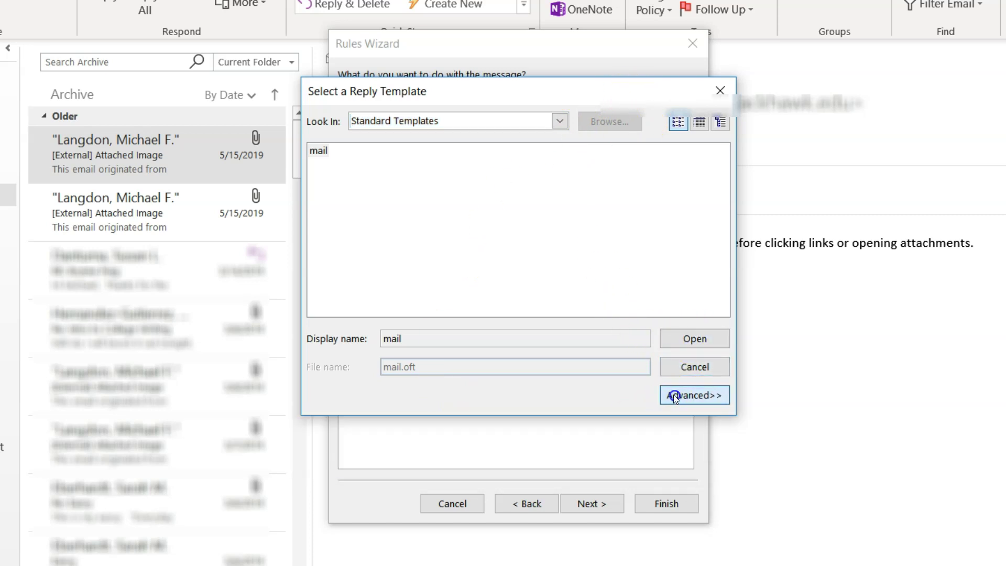
pyautogui.click(675, 397)
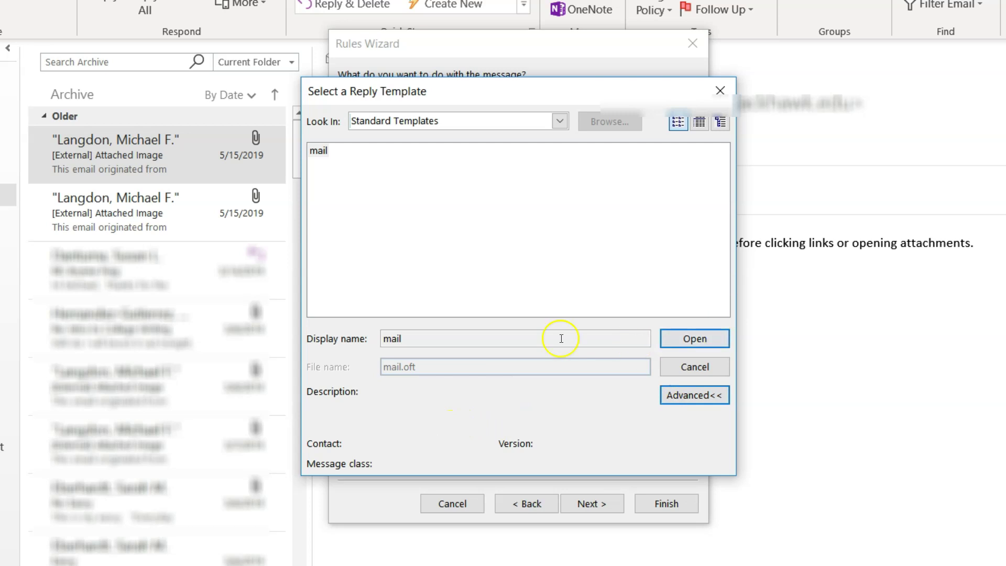
pyautogui.click(559, 121)
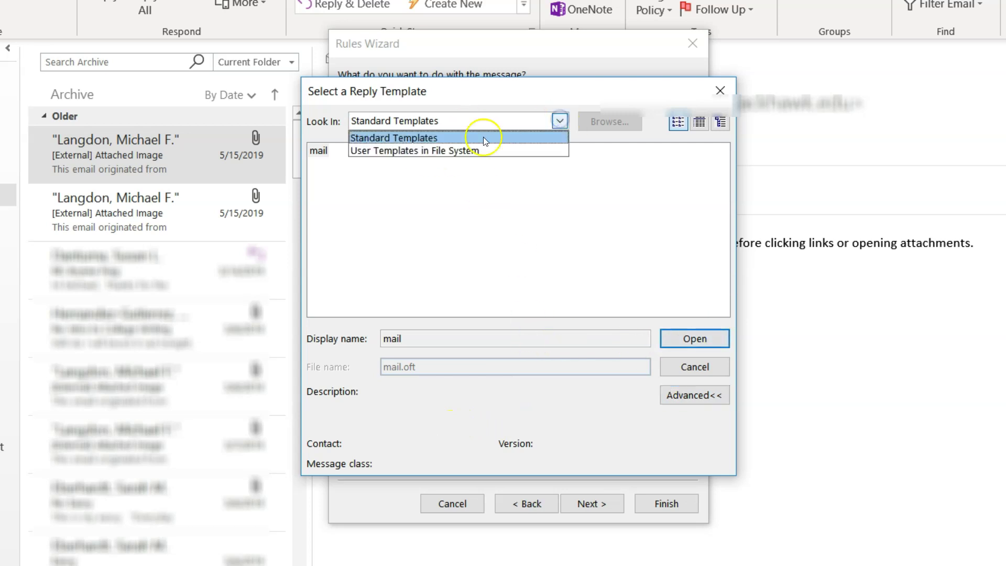
pyautogui.click(459, 152)
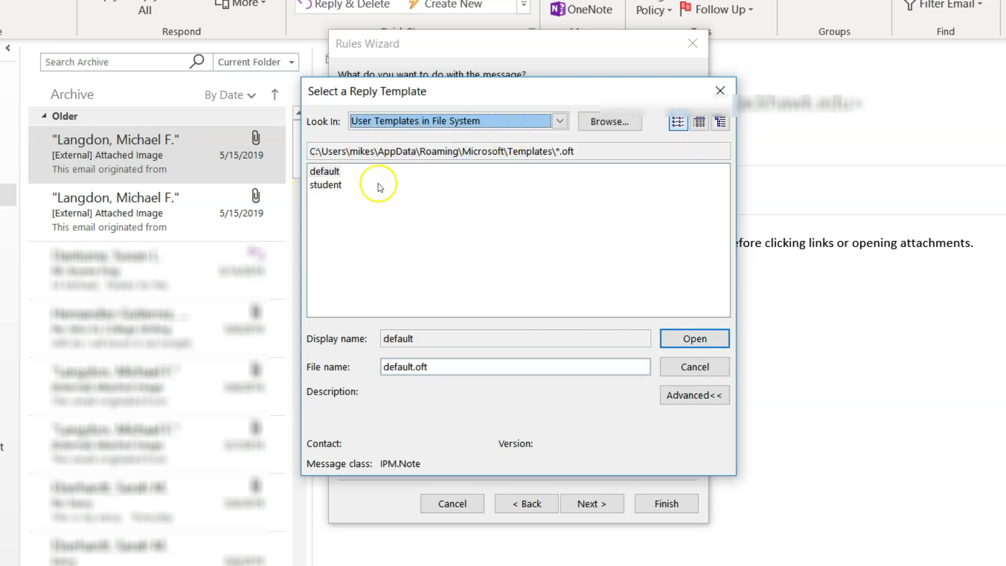
pyautogui.click(330, 185)
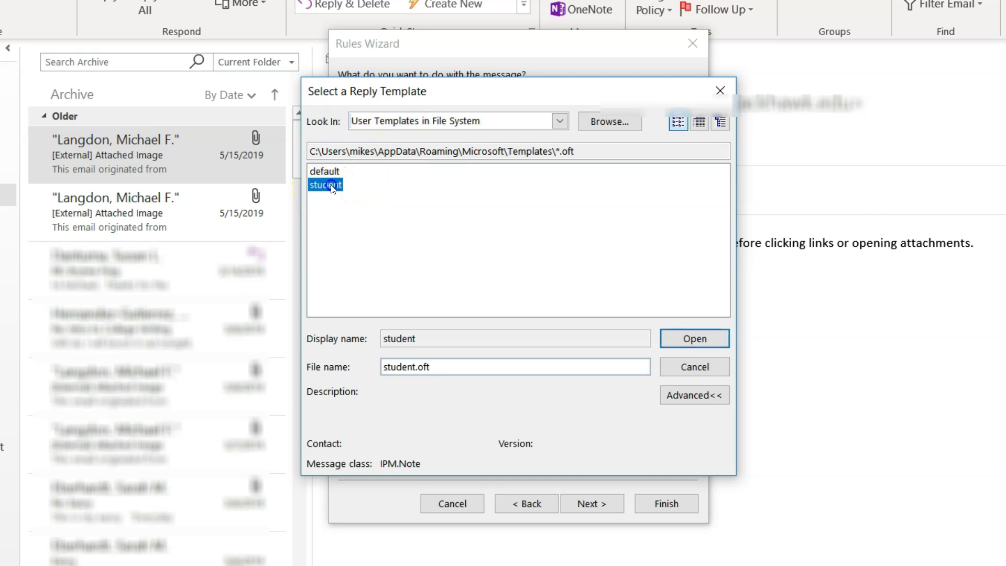
pyautogui.click(560, 121)
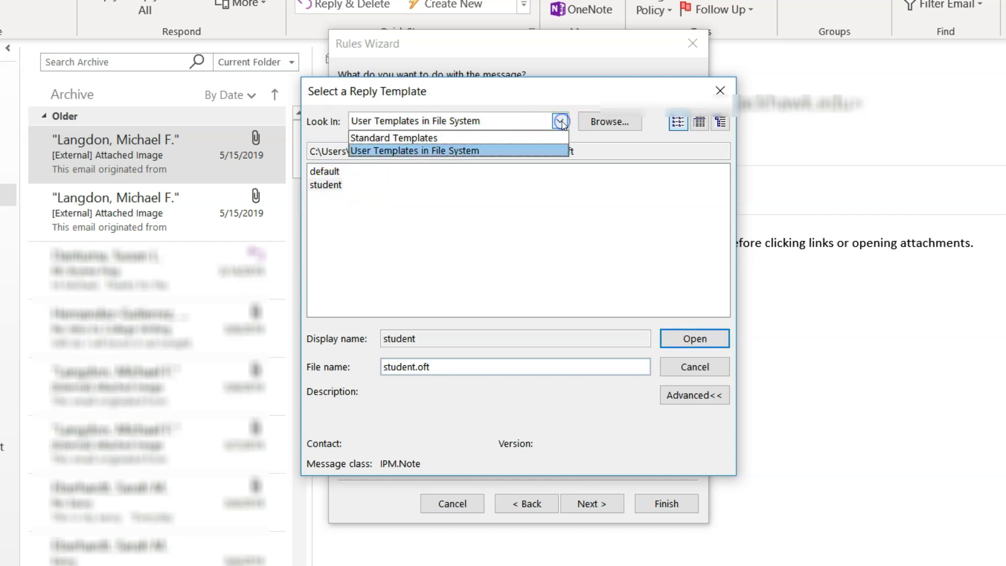
# Browse to Libraries > Documents > Documents as the template folder
pyautogui.click(588, 121)
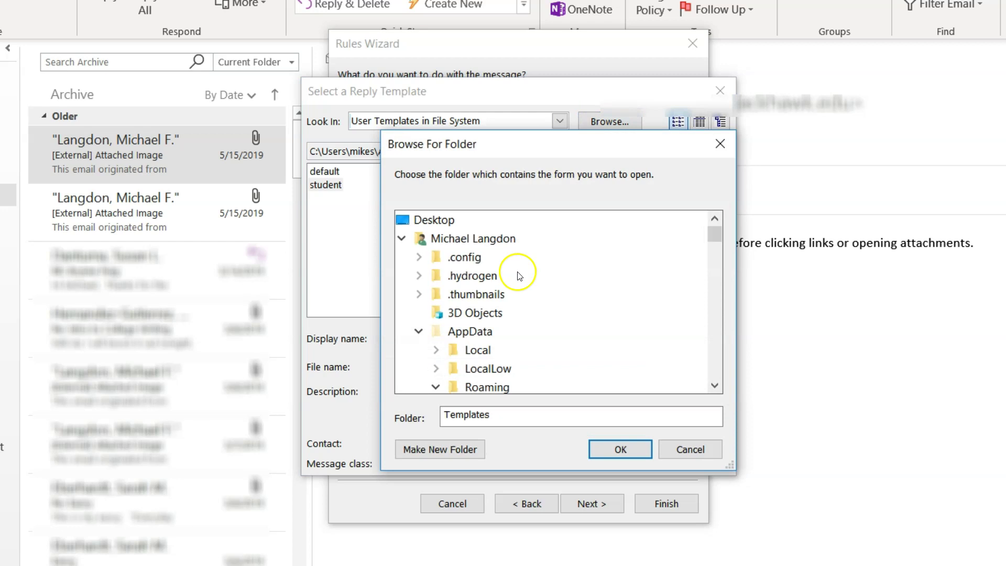
pyautogui.click(421, 332)
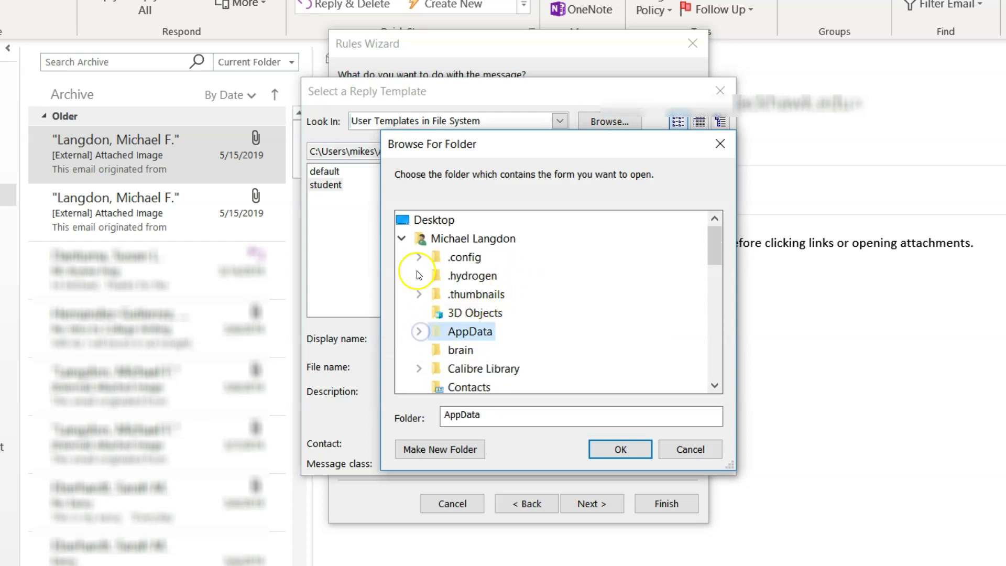
pyautogui.click(402, 239)
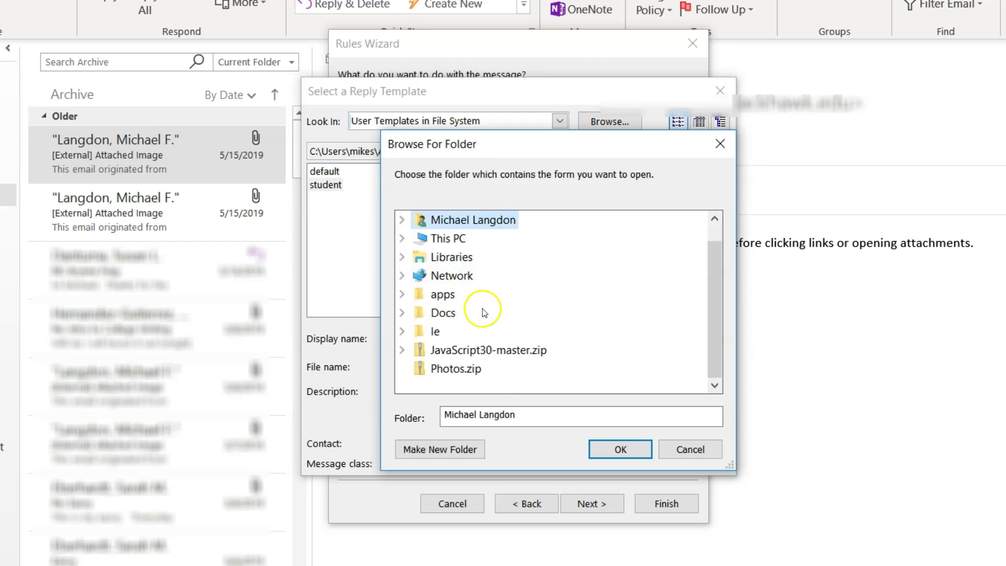
pyautogui.click(445, 258)
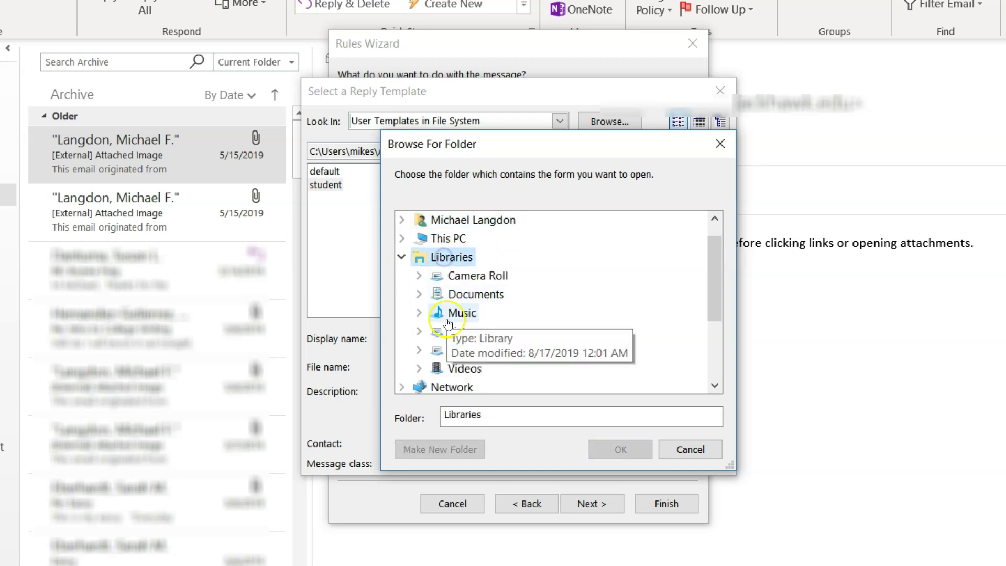
pyautogui.scroll(-1, 446, 333)
pyautogui.scroll(1, 449, 328)
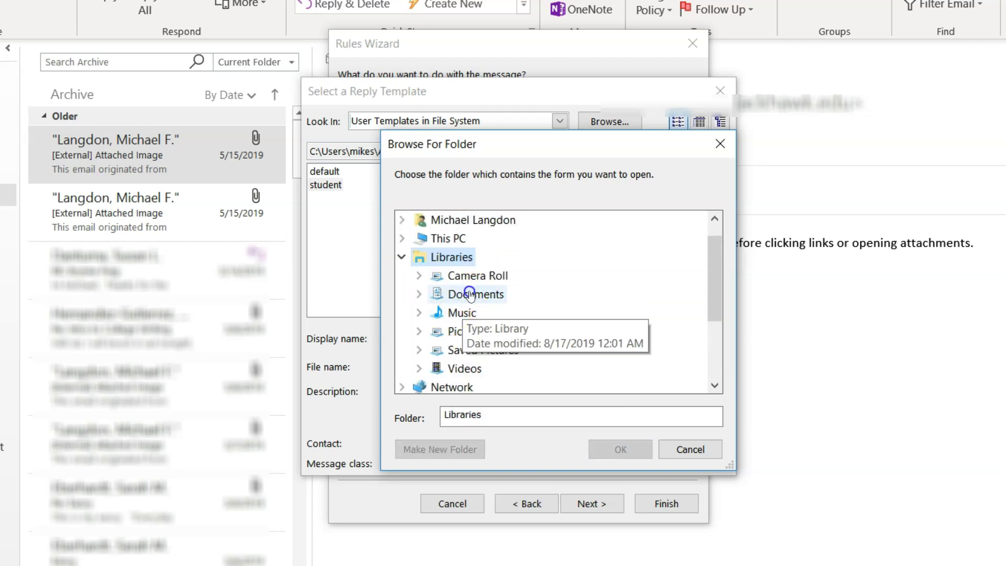
pyautogui.click(474, 294)
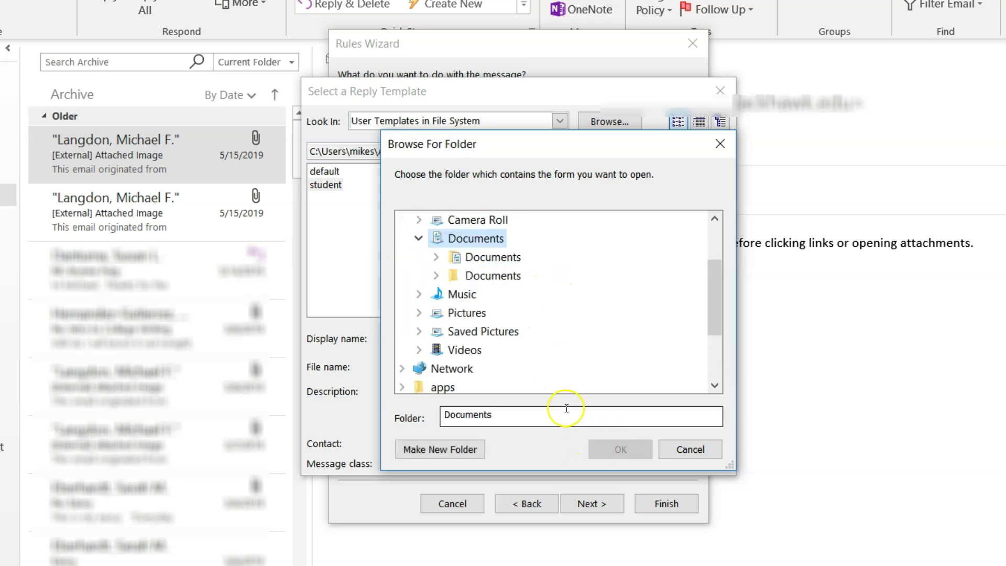
pyautogui.click(493, 256)
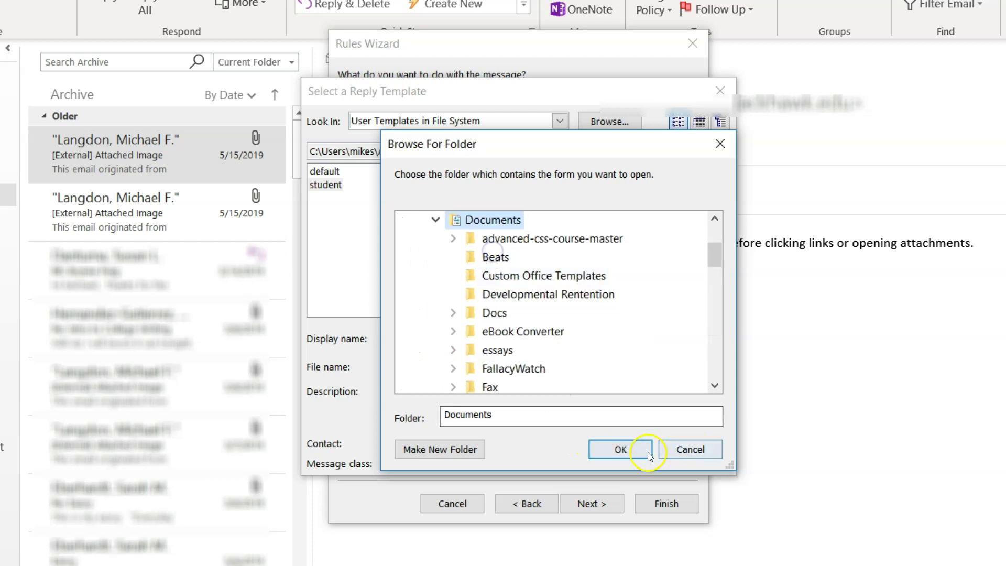
pyautogui.click(625, 449)
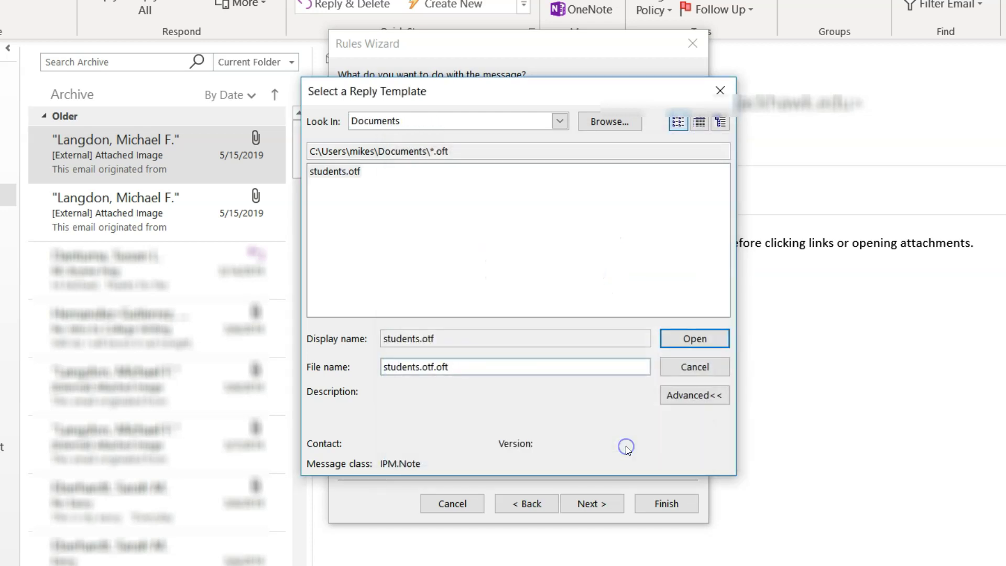
# Use students.otf as the reply template and skip exceptions to the finish page
pyautogui.click(338, 173)
pyautogui.click(712, 339)
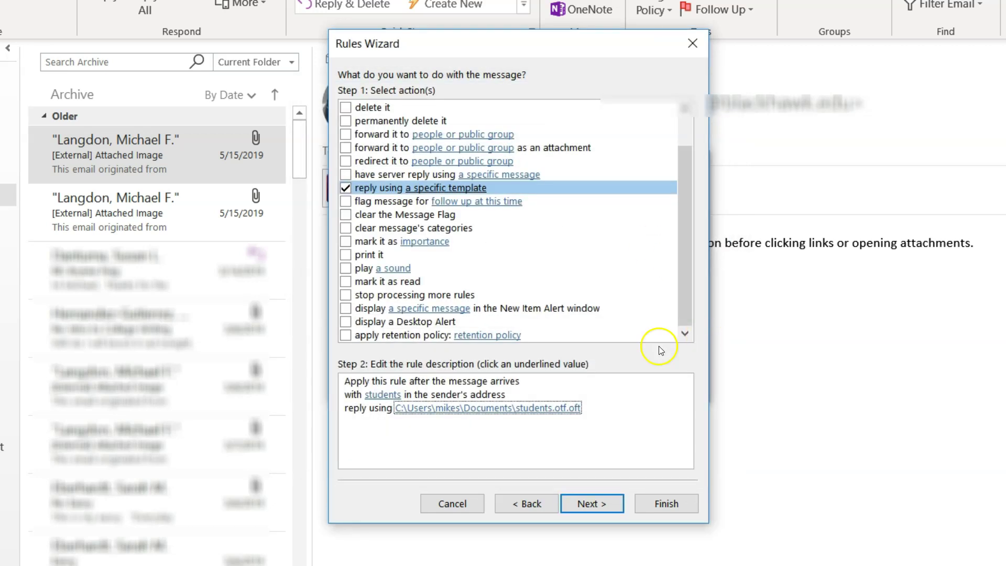
pyautogui.click(601, 510)
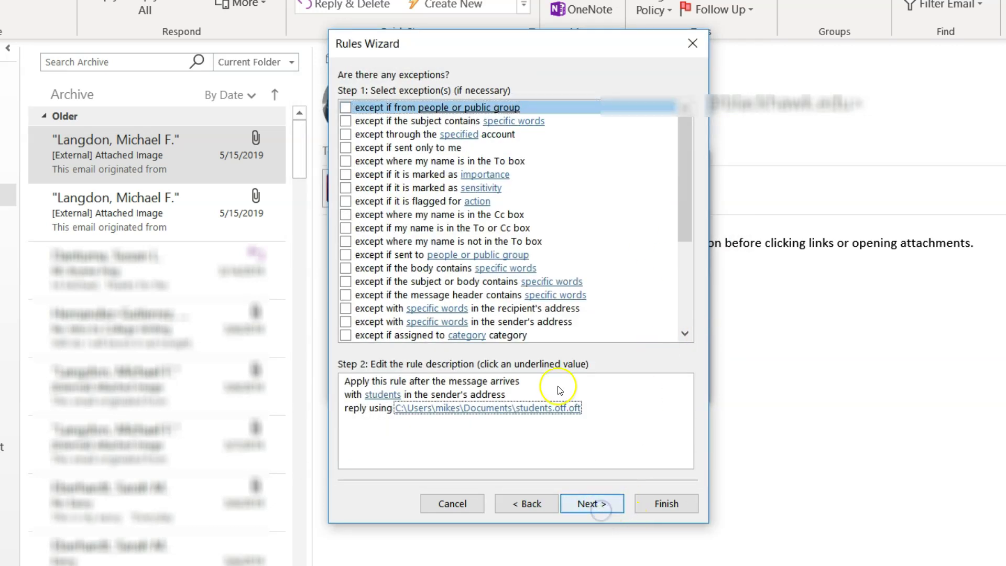
pyautogui.click(601, 506)
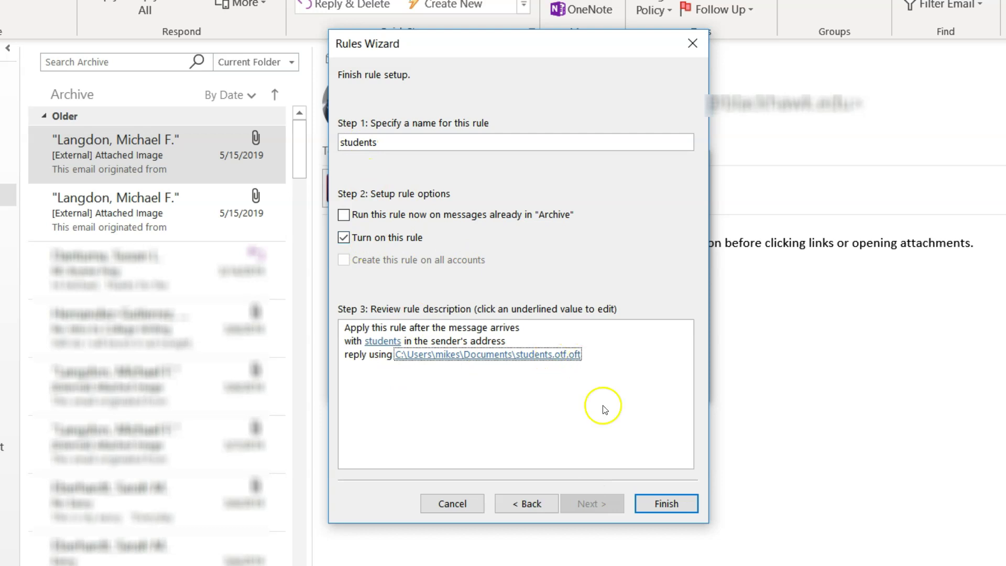
# Finish the 'students' rule and acknowledge the Outlook-only rule warning
pyautogui.click(666, 504)
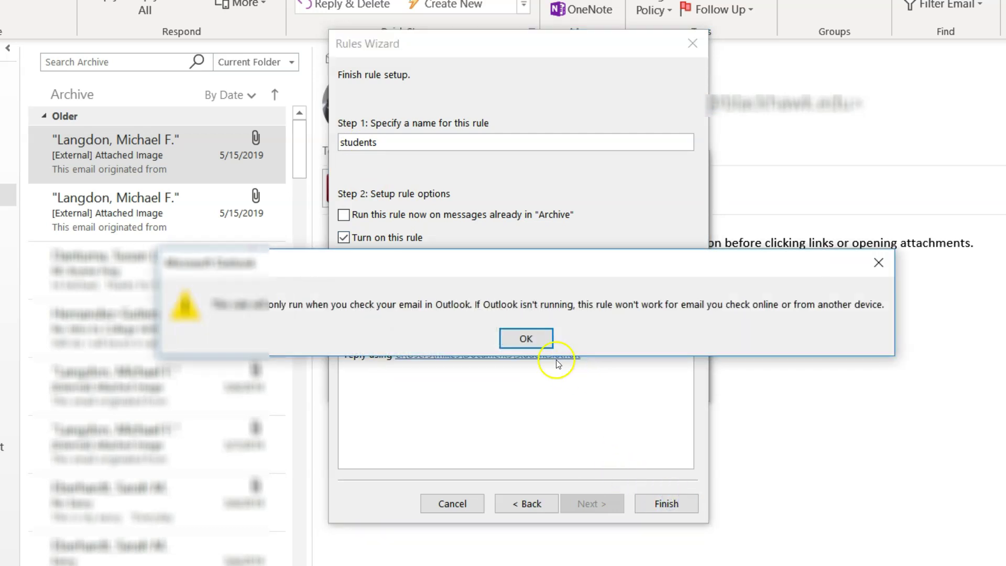
pyautogui.click(529, 342)
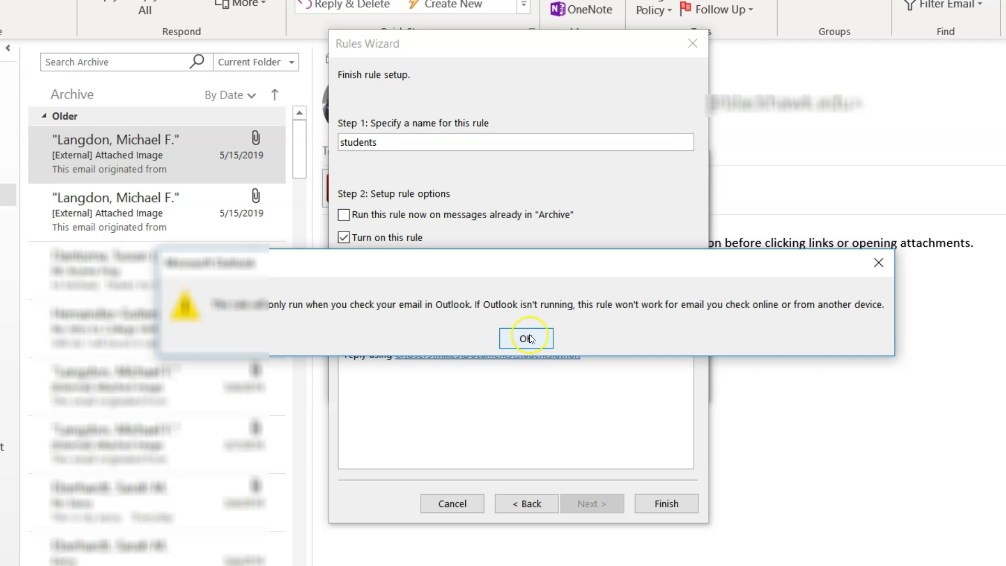
pyautogui.click(535, 384)
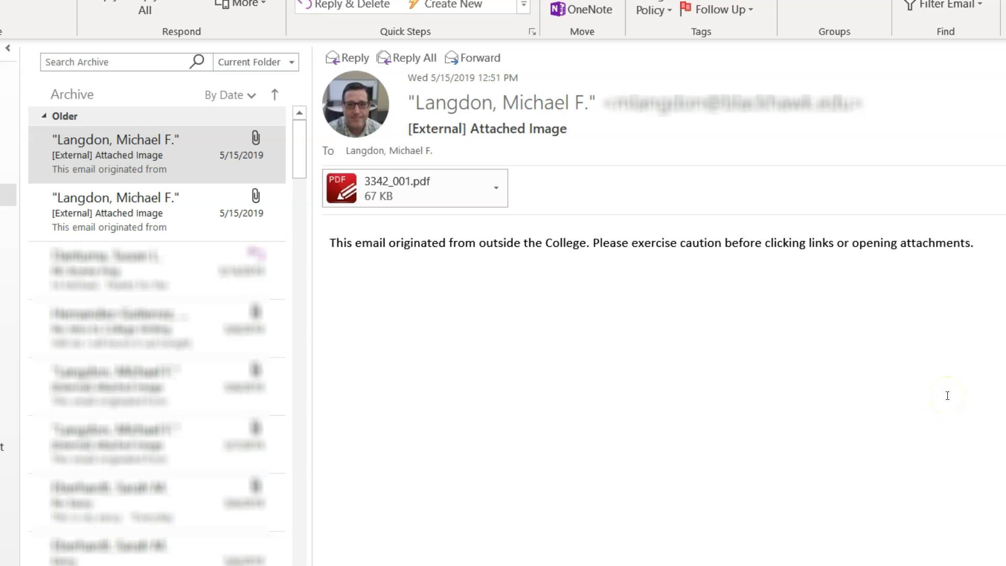
pyautogui.click(963, 438)
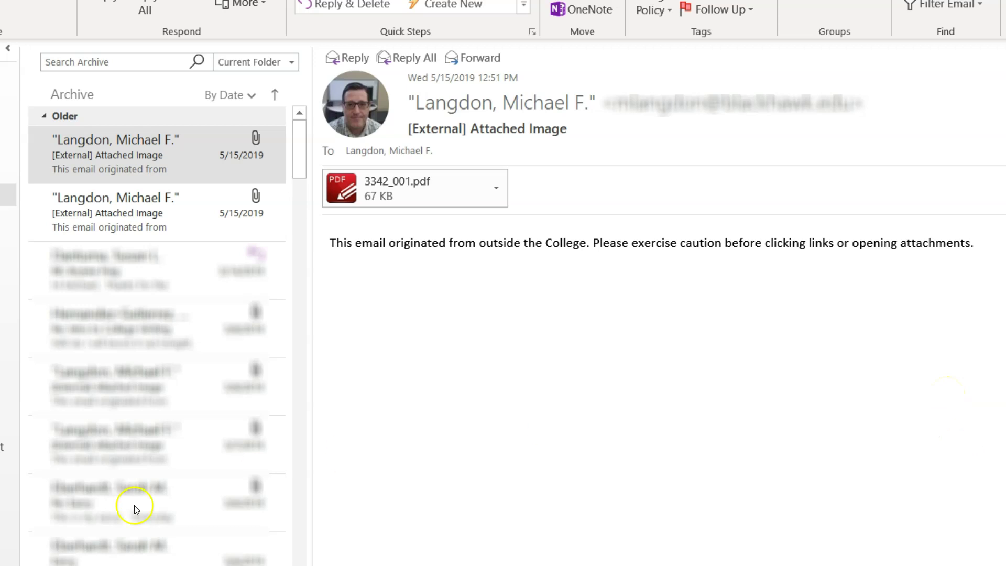